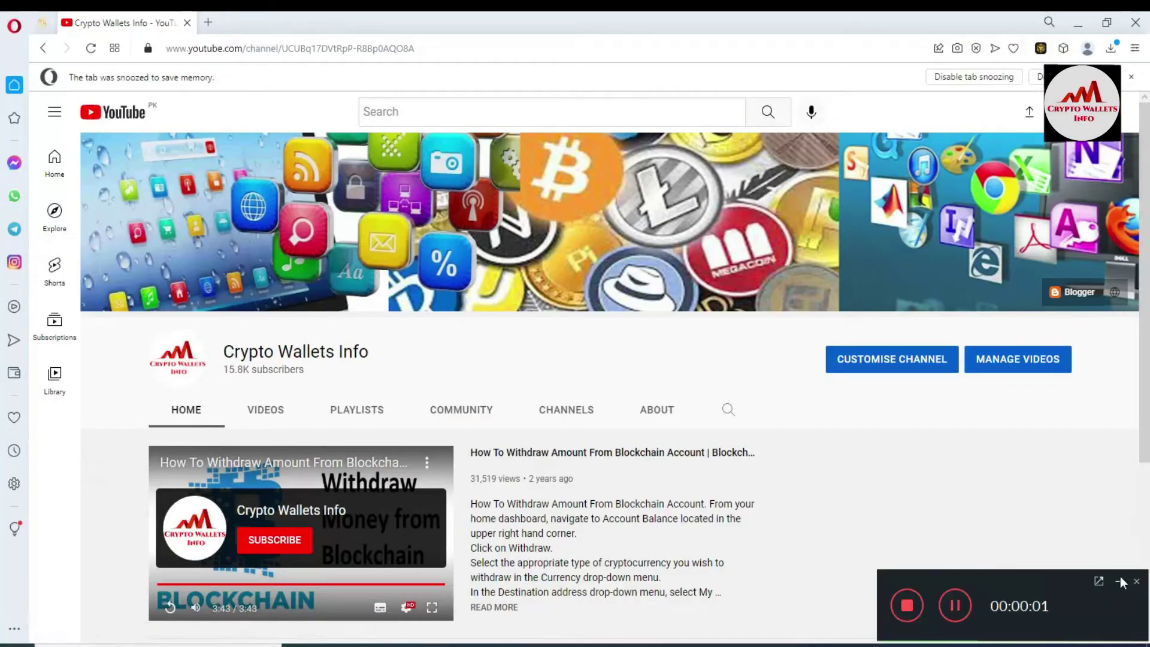
Step: Enter the six-digit passcode to unlock Trust Wallet to the Bianace Smart Chain Wallet home
click(1118, 582)
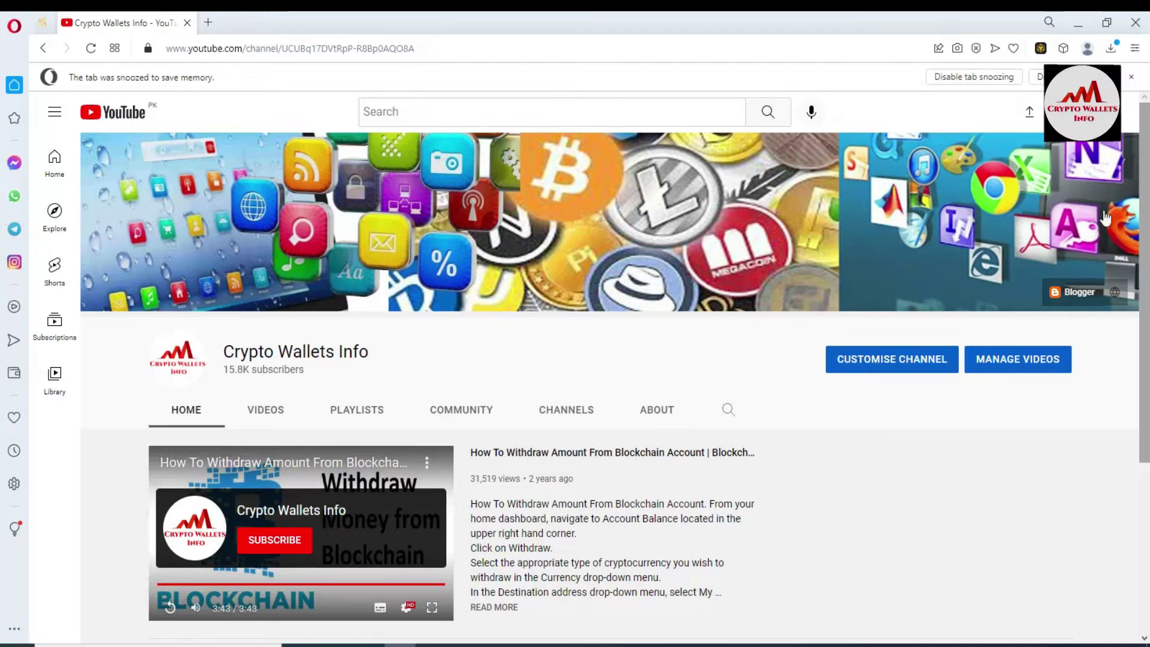
scroll(3, 281, down, 3)
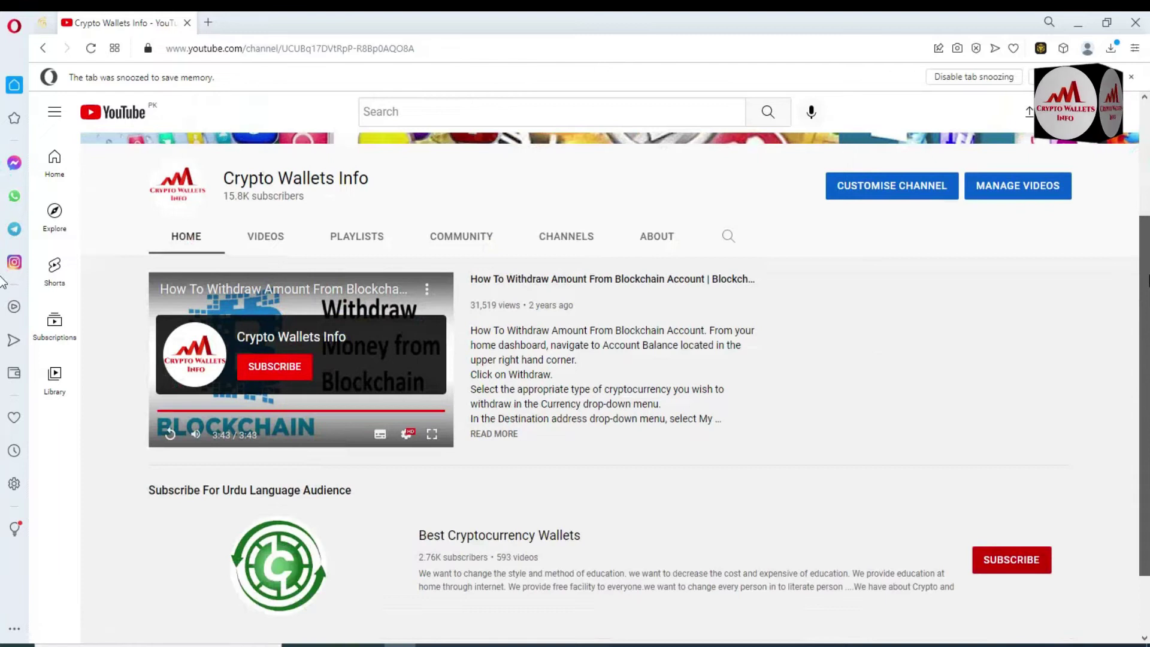
scroll(3, 281, down, 1)
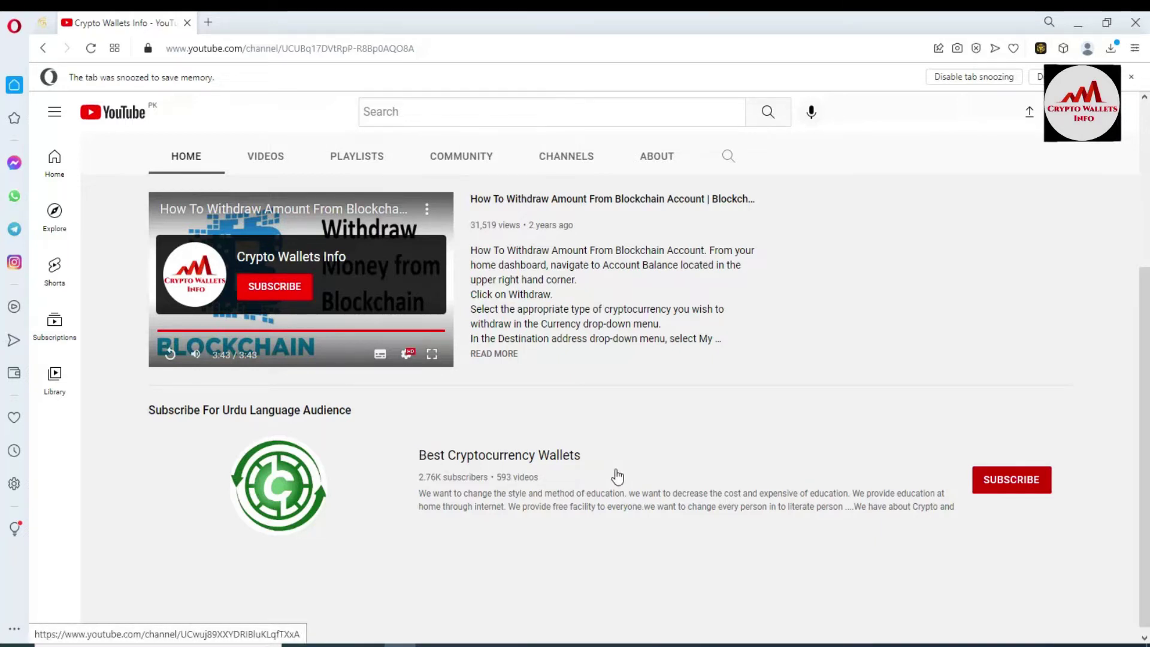
scroll(1125, 362, up, 4)
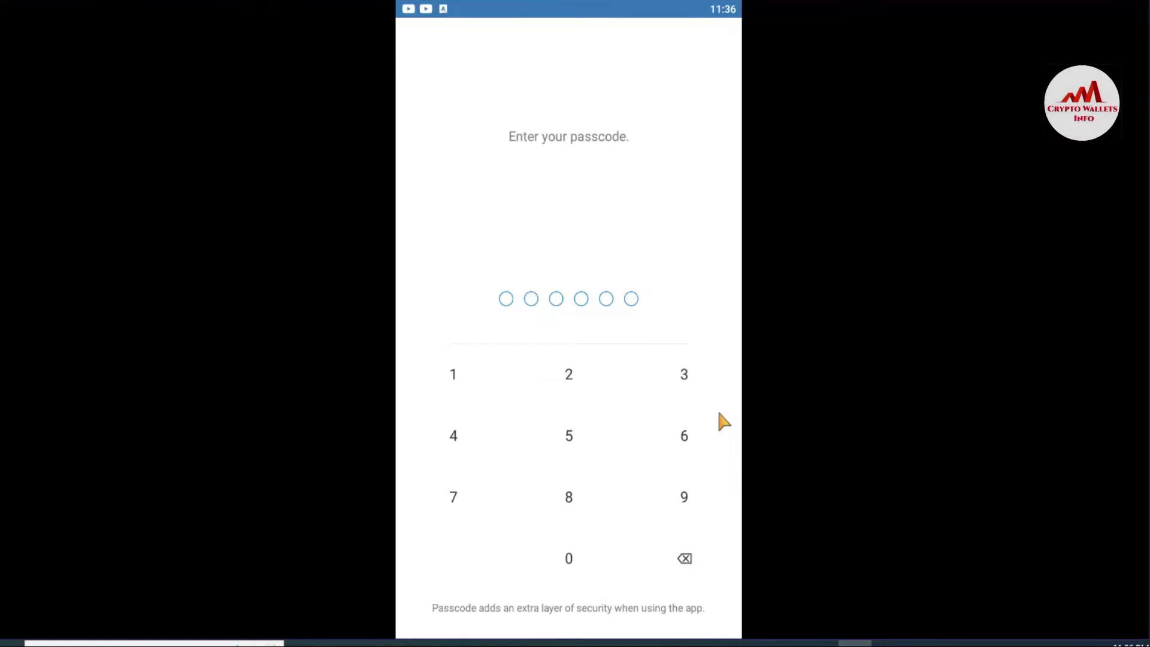
click(455, 373)
click(570, 377)
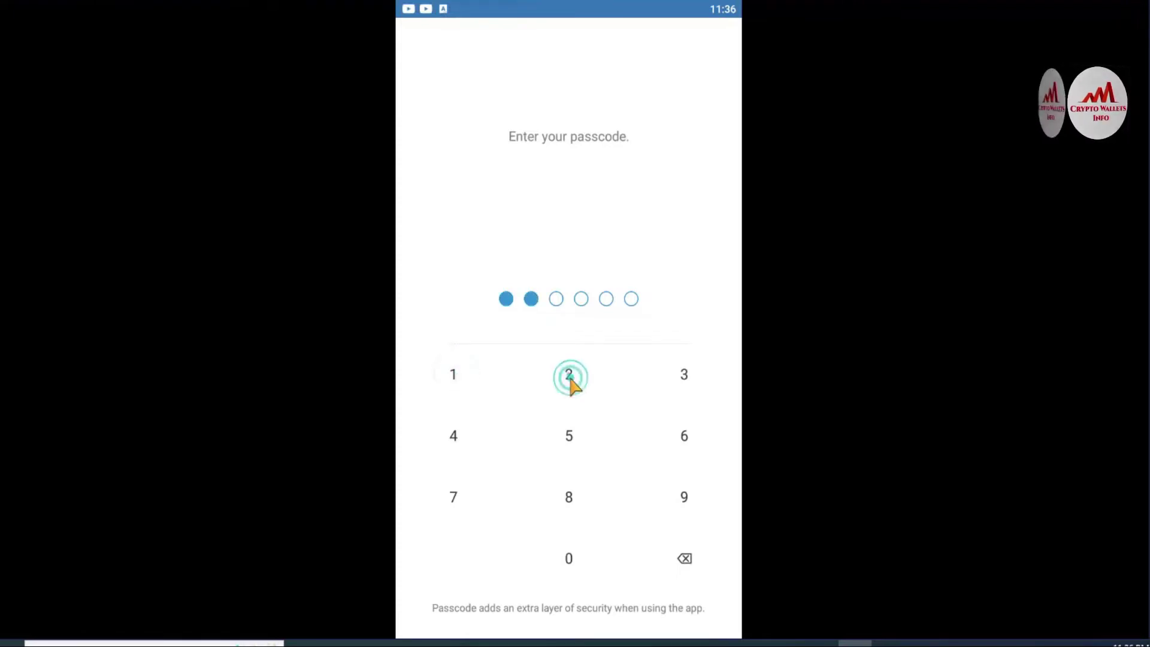
click(694, 381)
click(462, 439)
click(570, 440)
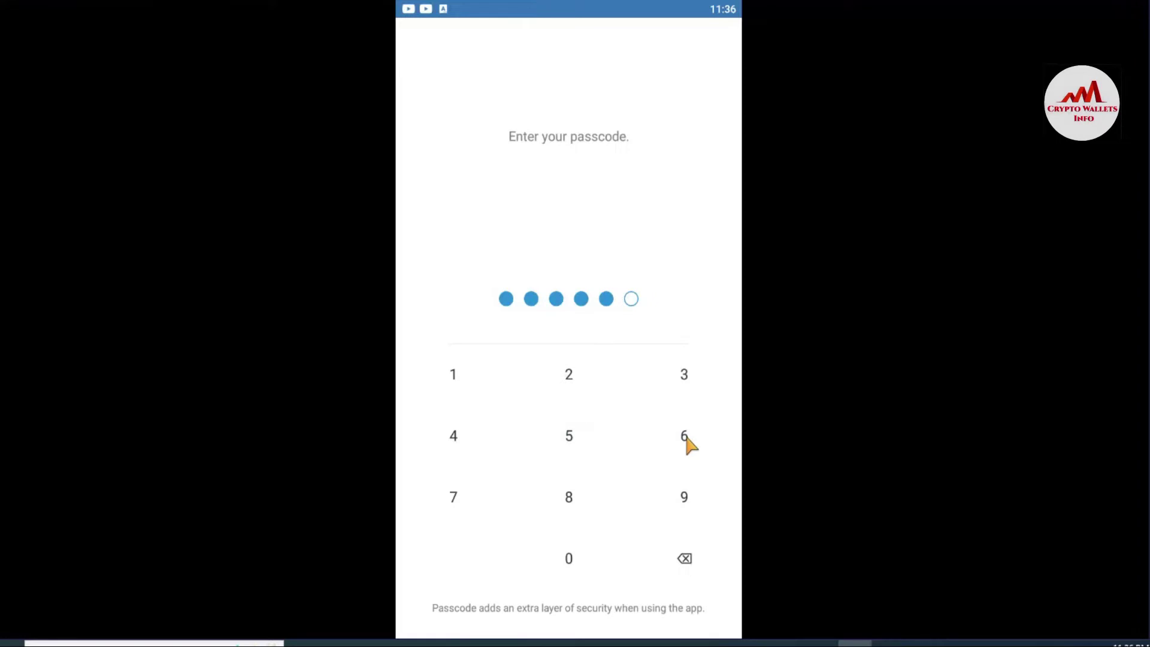
click(699, 438)
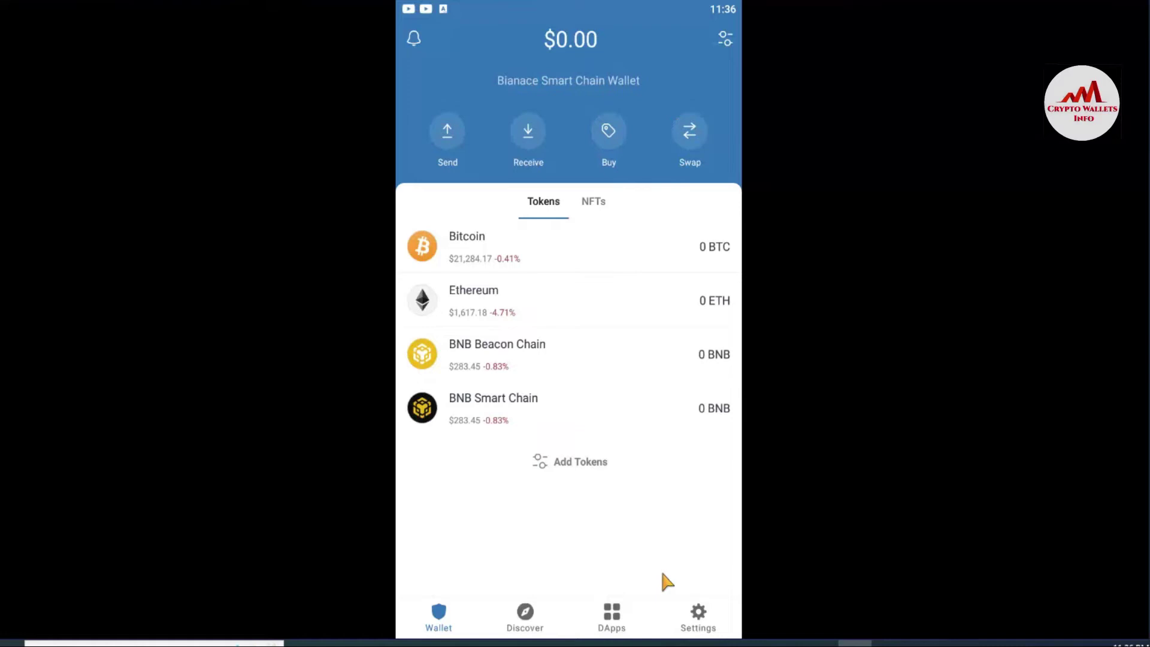
Step: Go to Settings, then Wallets, and open the Bianace Smart Chain Wallet's details
click(696, 612)
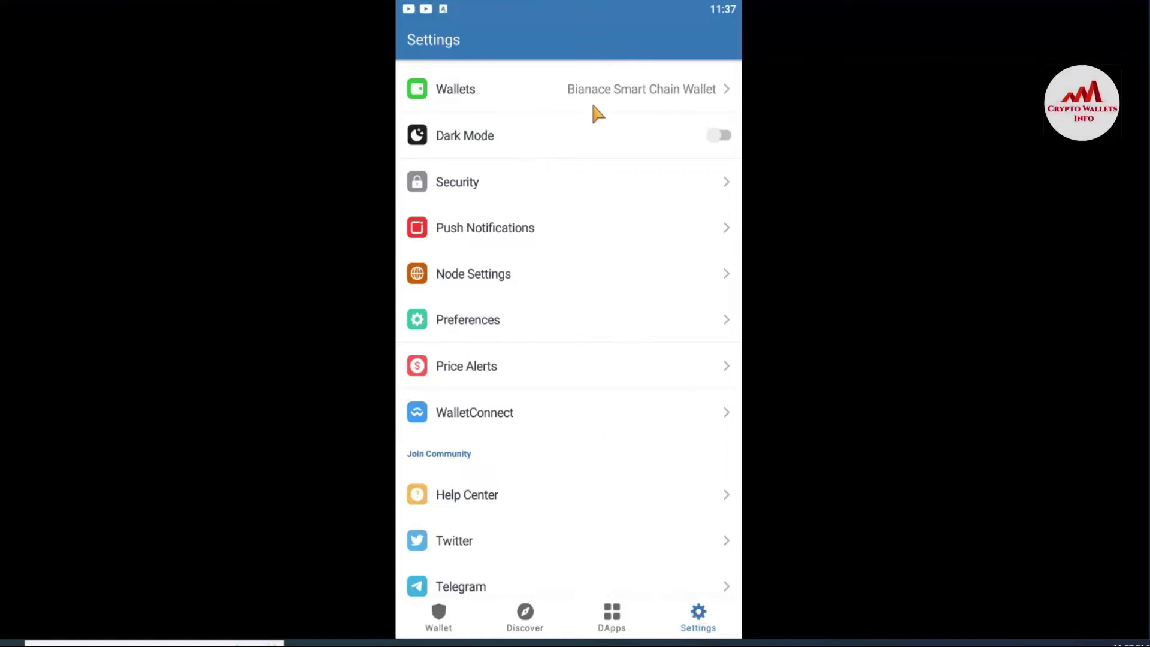
click(492, 92)
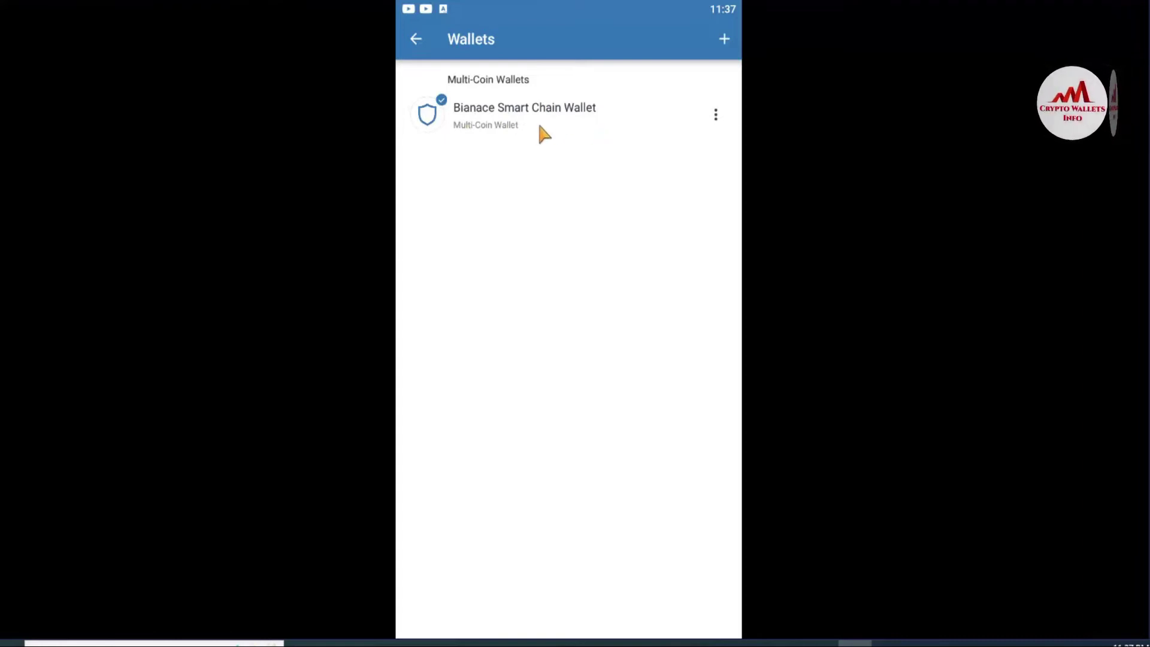
click(715, 116)
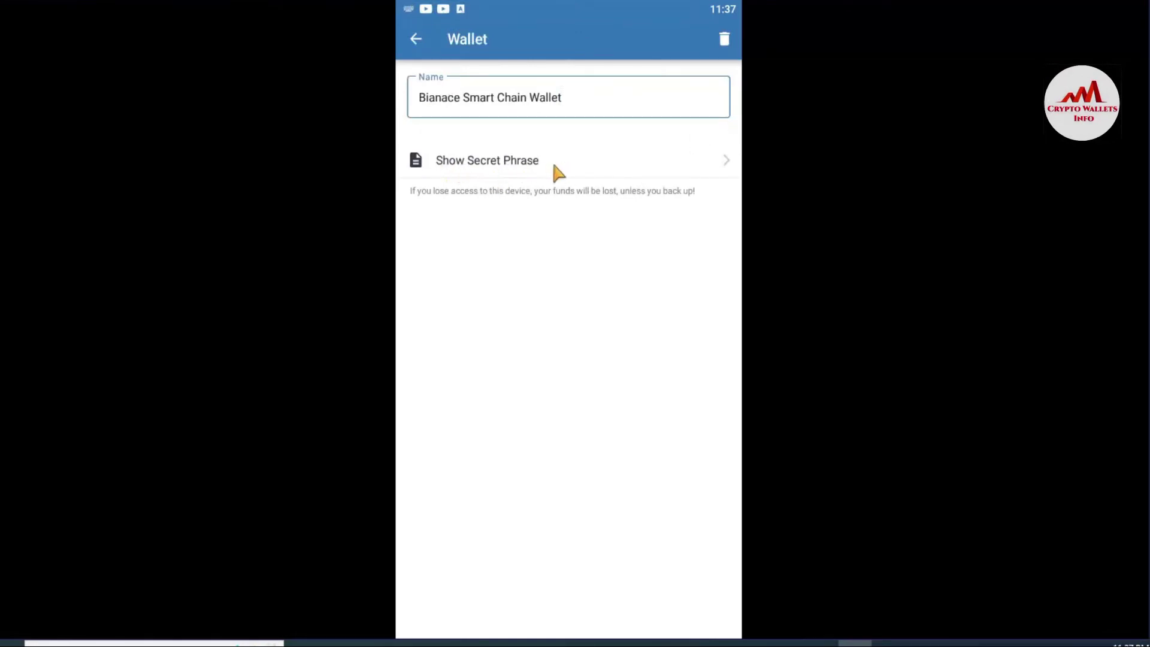
Step: Choose Show Secret Phrase and confirm with the six-digit passcode
click(517, 167)
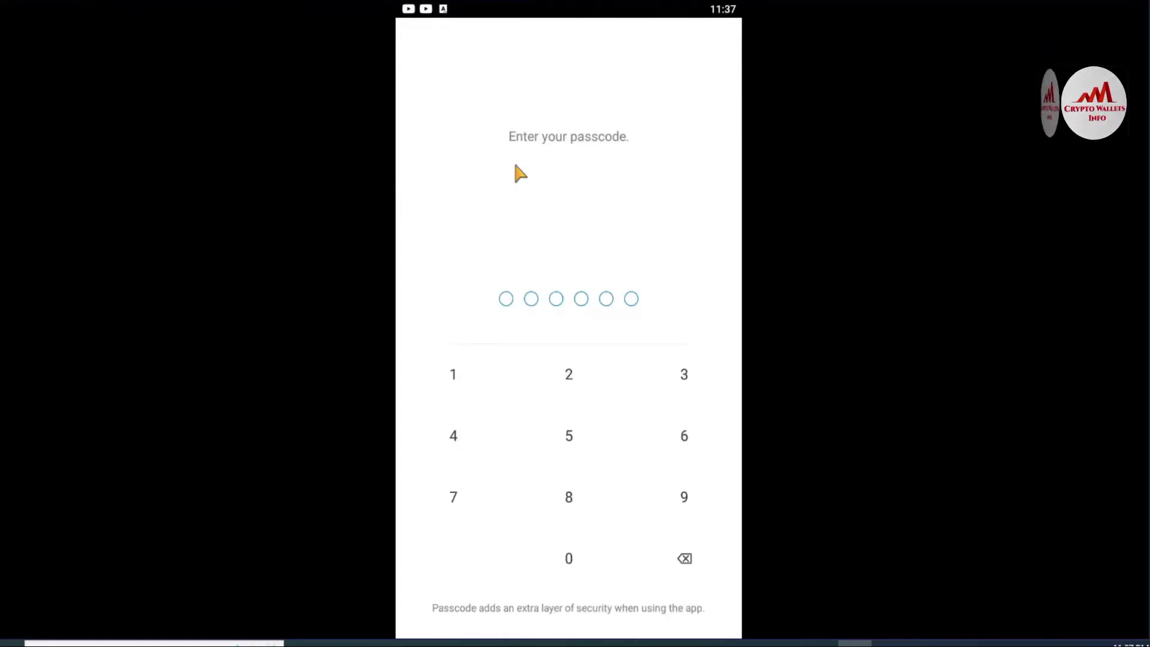
click(454, 371)
click(574, 370)
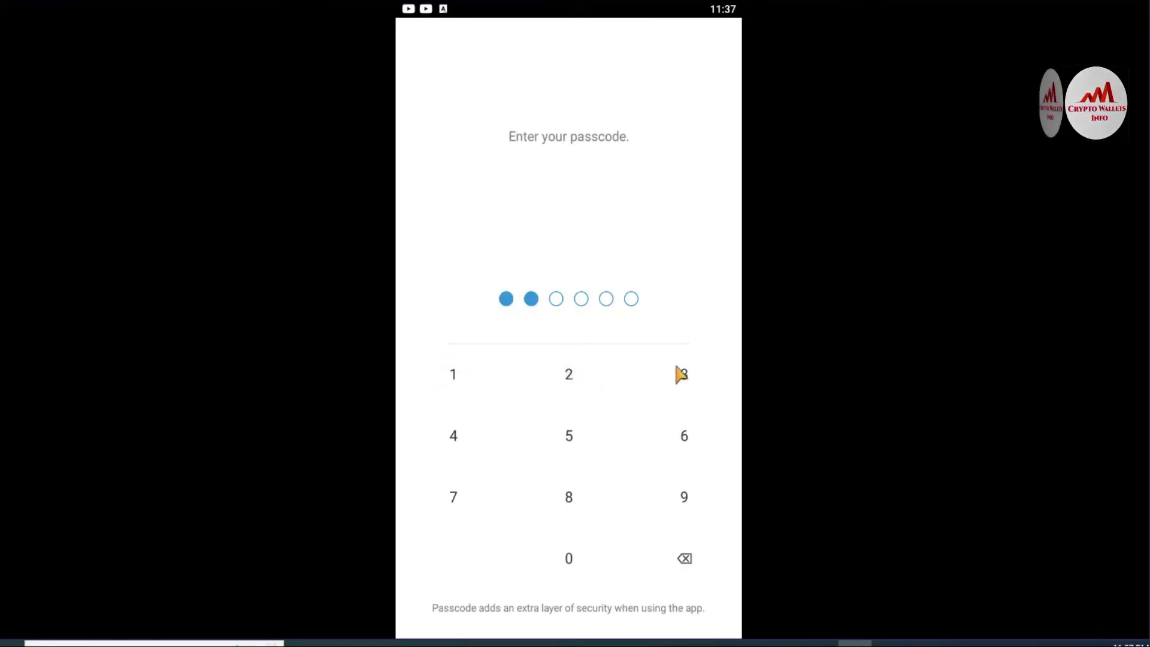
click(681, 375)
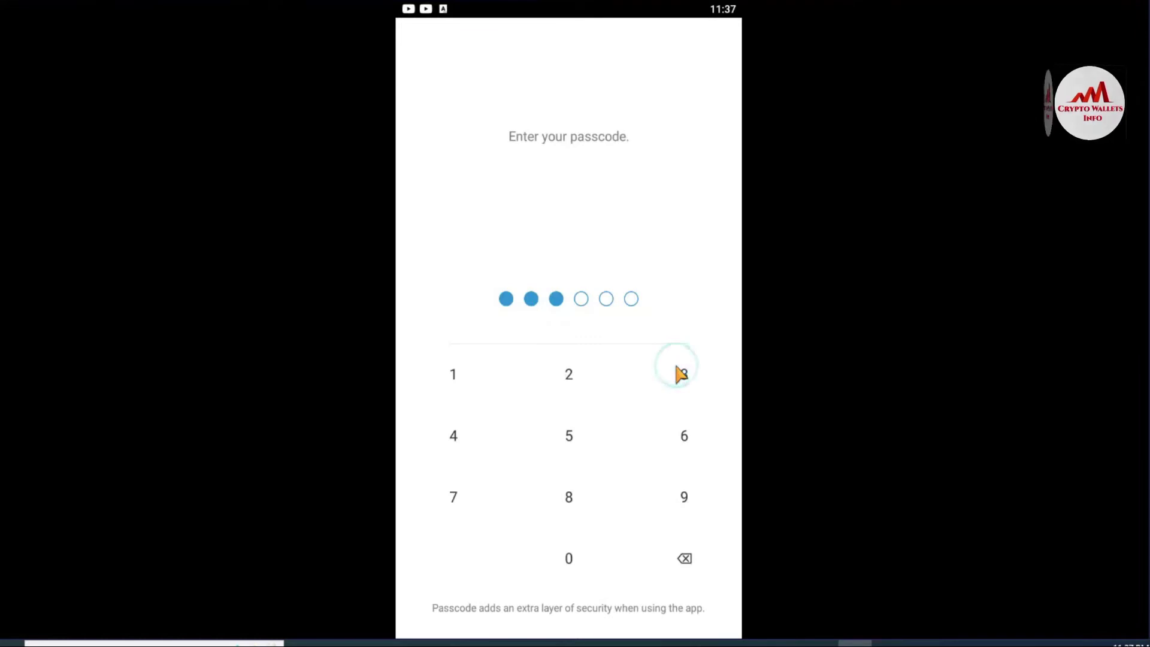
click(453, 431)
click(553, 432)
click(695, 427)
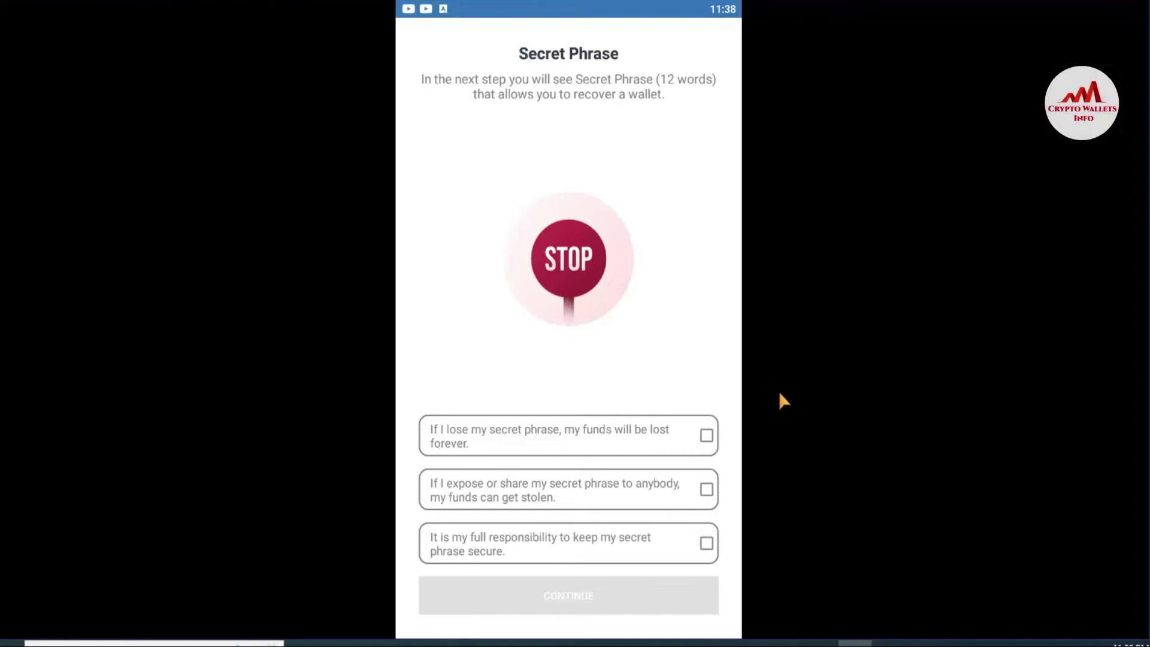
Step: Tick all three secret-phrase acknowledgements and continue to reveal the 12 words
click(706, 436)
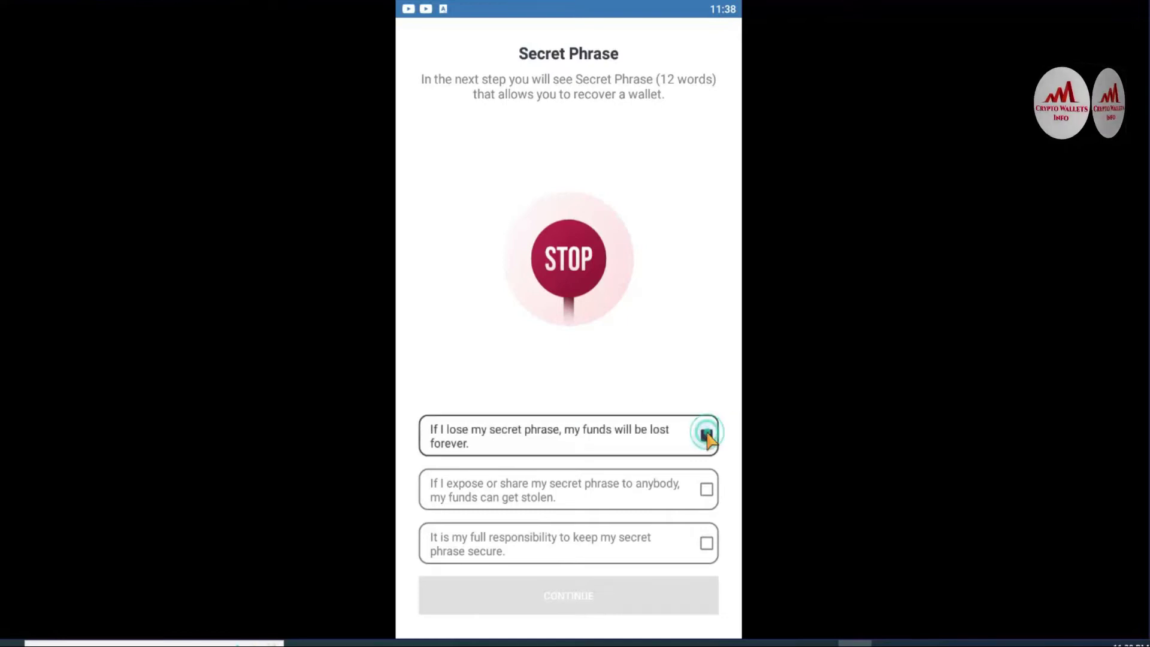
click(706, 488)
click(708, 542)
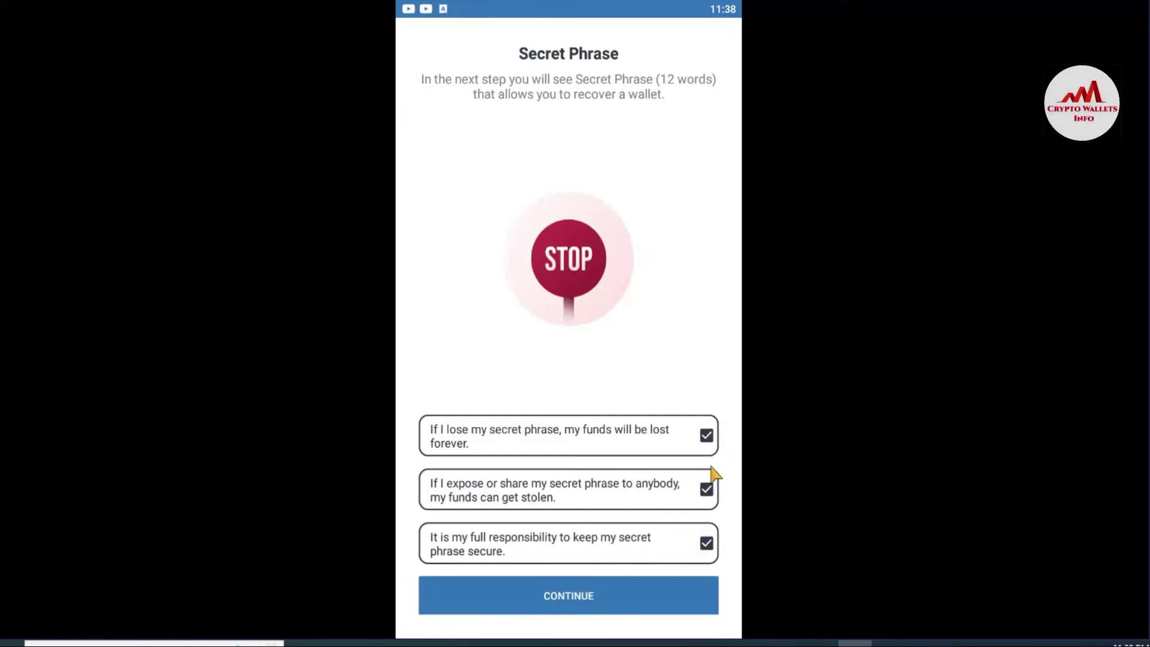
click(545, 597)
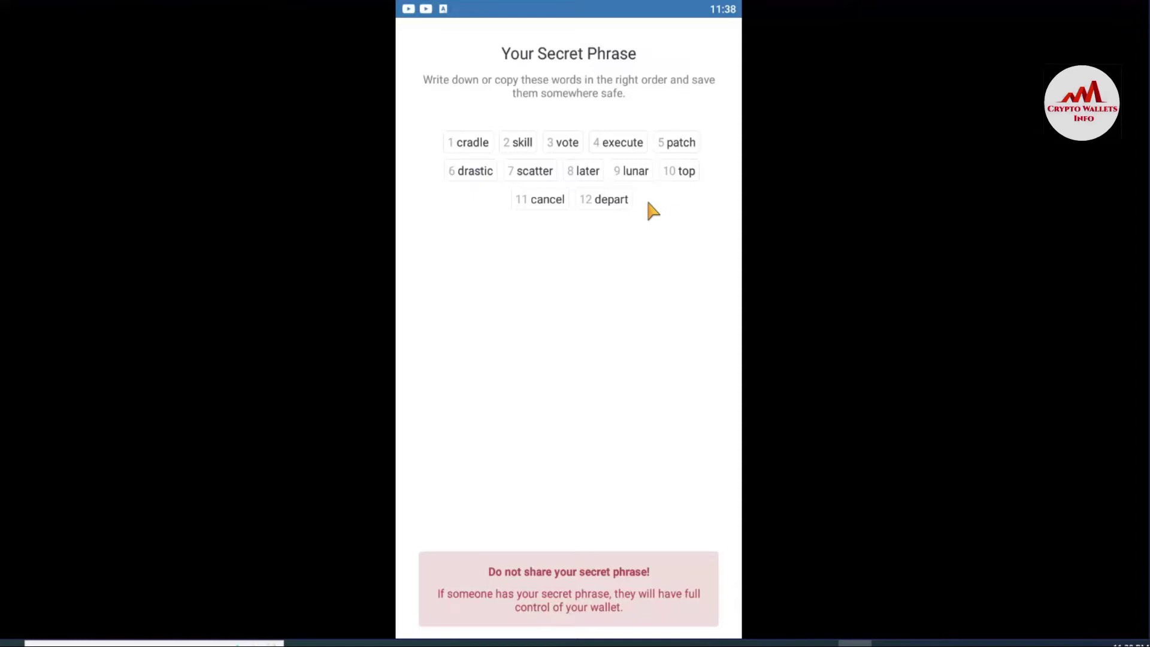
Step: Open a blank Notepad document and move it lower to uncover all 12 words
click(473, 147)
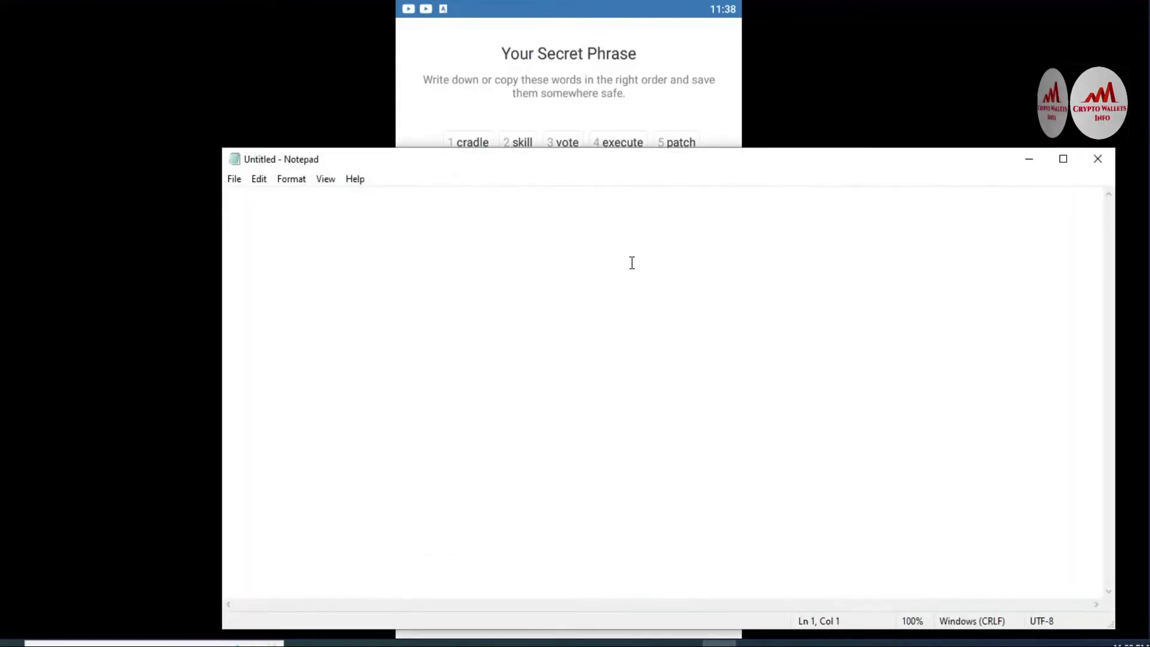
click(505, 178)
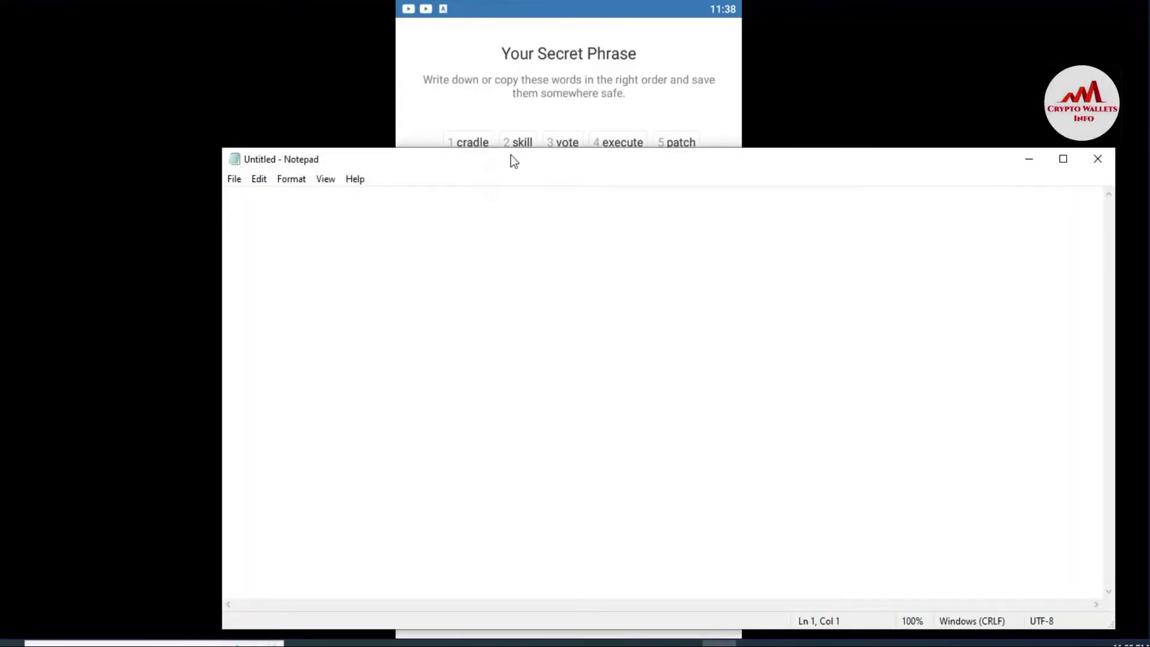
drag(510, 155, 562, 253)
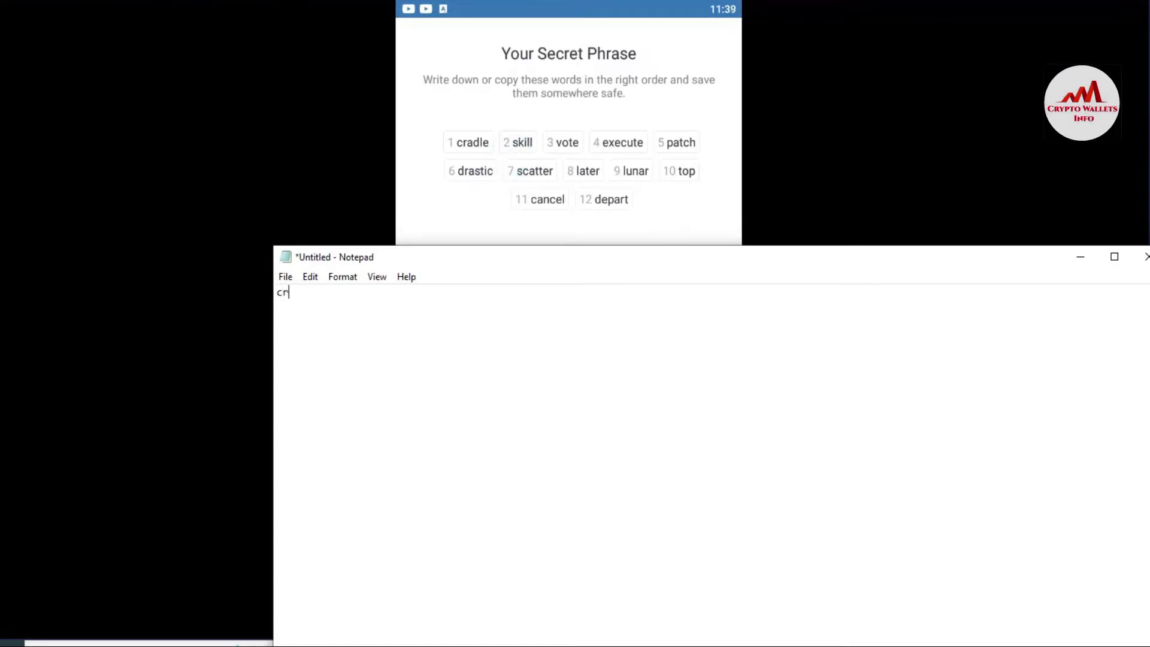
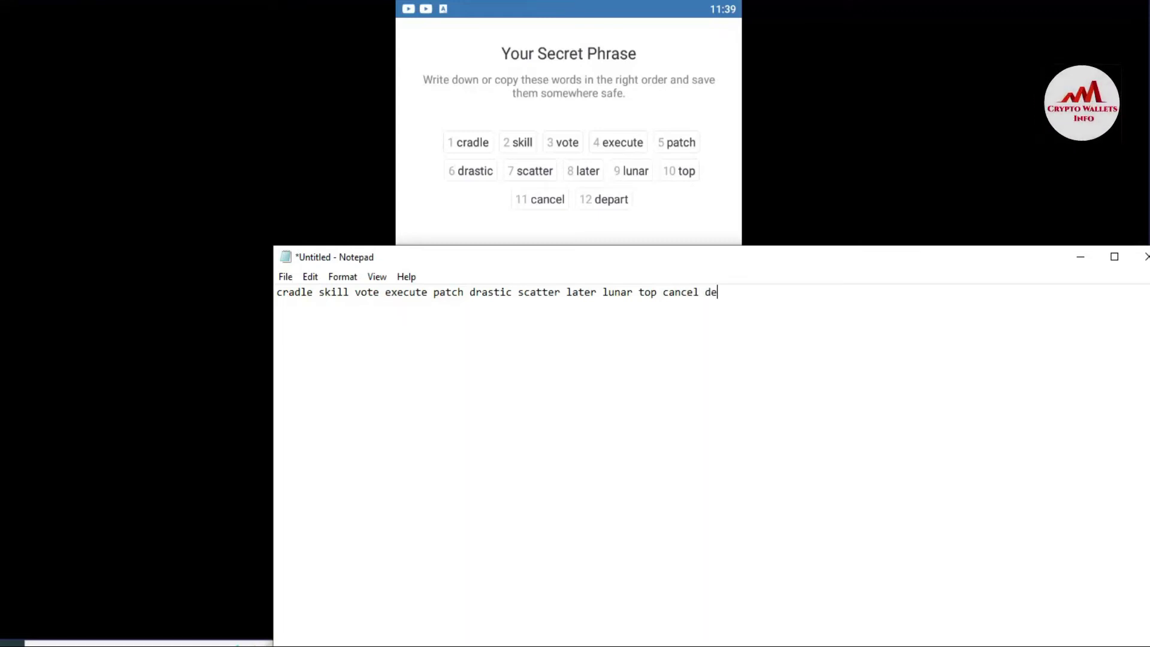
Step: Type the twelve secret-phrase words on one line, fixing typos, and select the text
drag(742, 294, 798, 292)
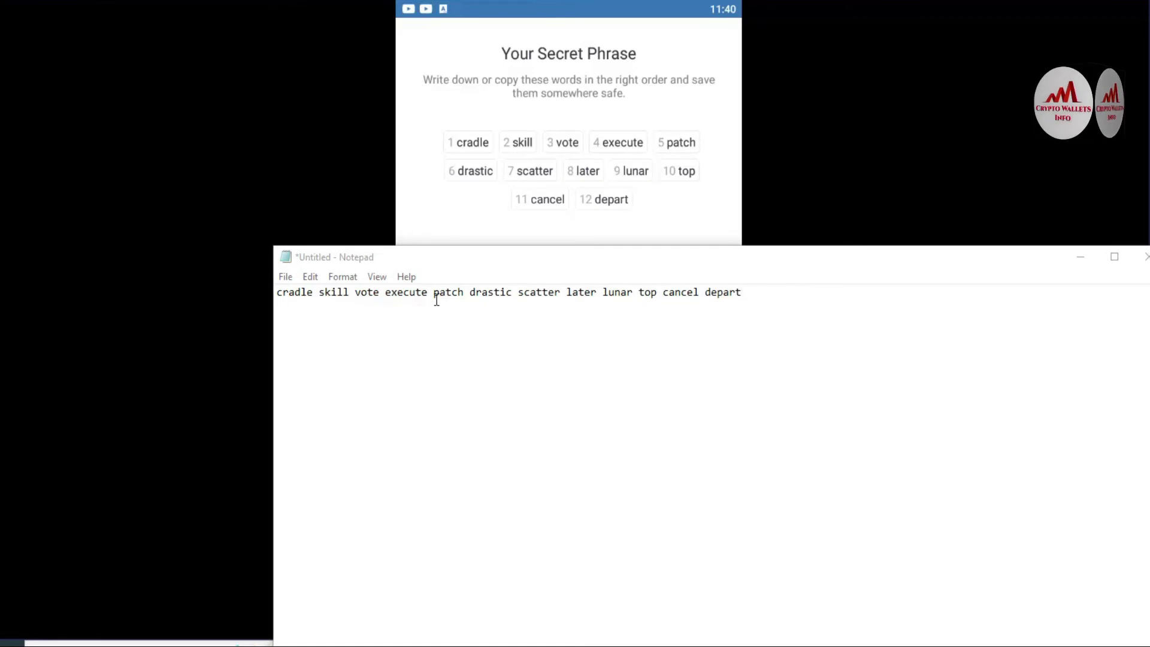
Step: Select the entire phrase in Notepad for copying and bring the note back in front
click(761, 295)
key(ctrl+a)
key(ctrl+c)
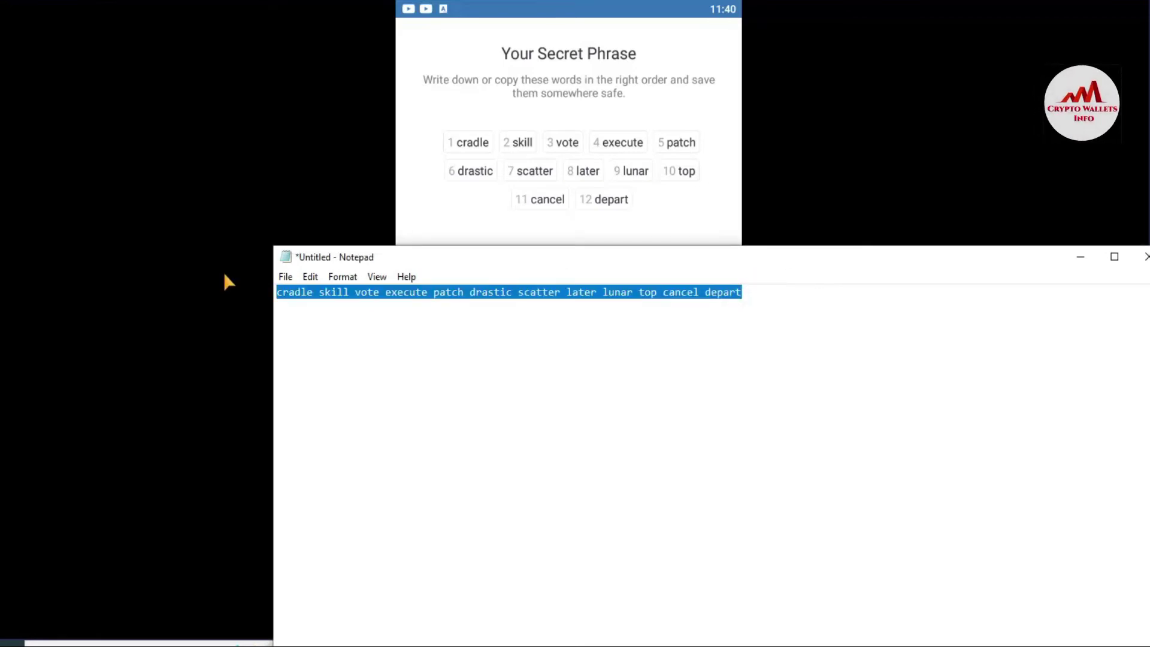
click(398, 101)
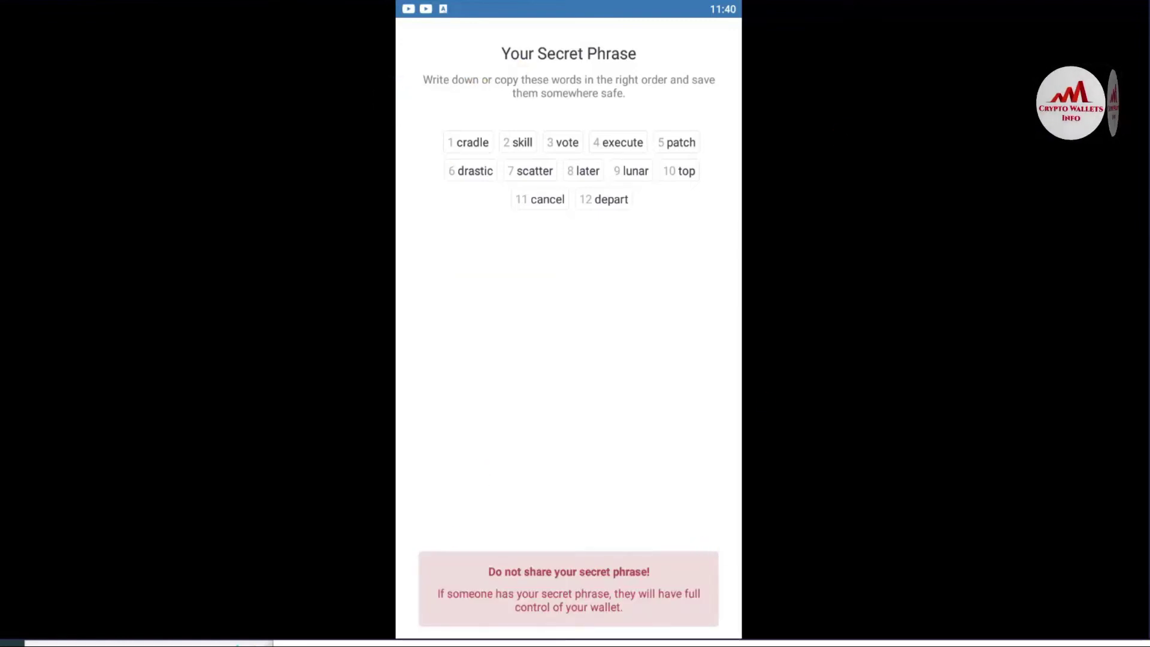
key(alt+Tab)
Step: Minimize Notepad and open the Binance Wallet extension in the web browser
click(1083, 259)
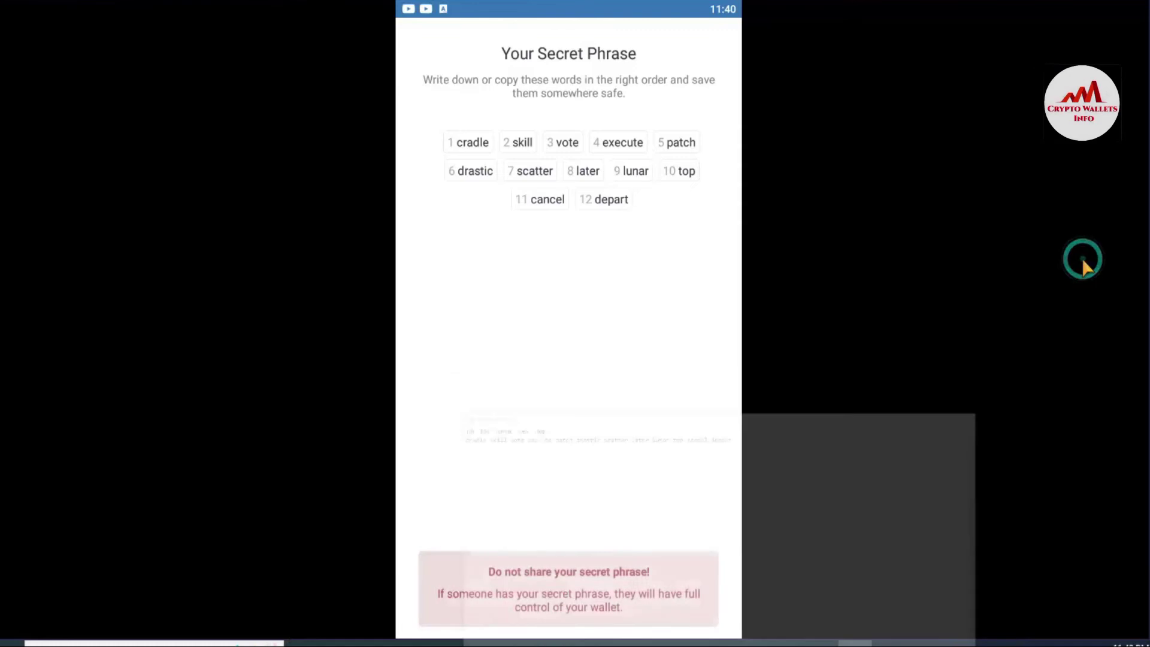
click(411, 643)
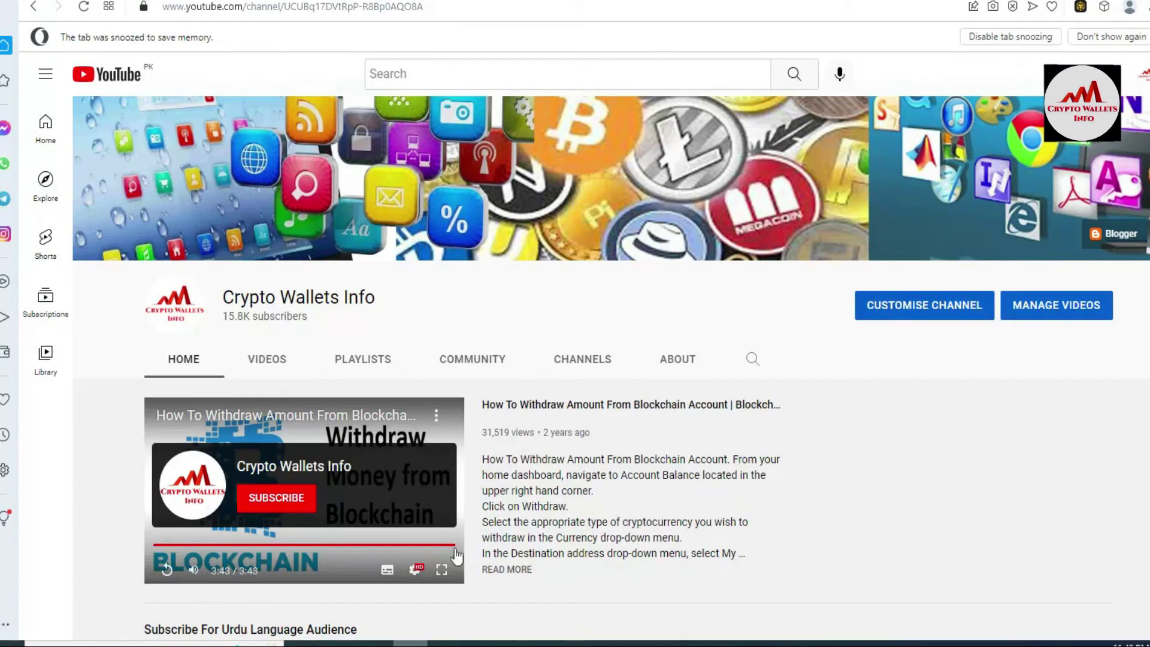
click(1082, 6)
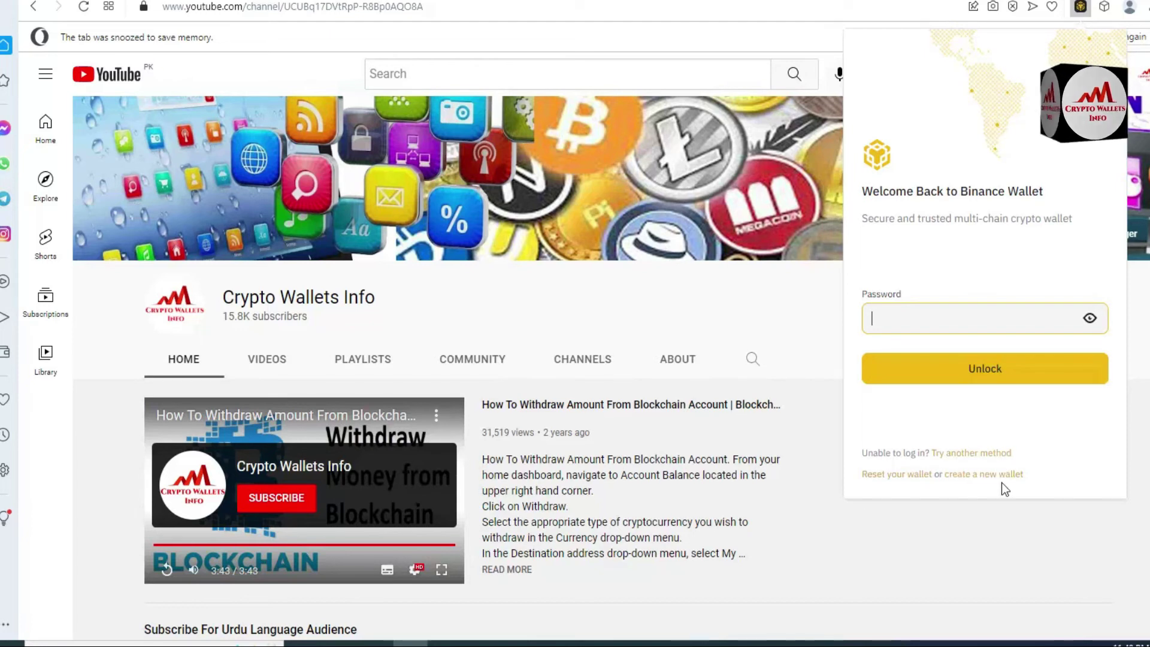
Step: Start resetting the Binance wallet via the seed-phrase 'Reset your wallet' link
click(1044, 475)
drag(989, 479, 859, 477)
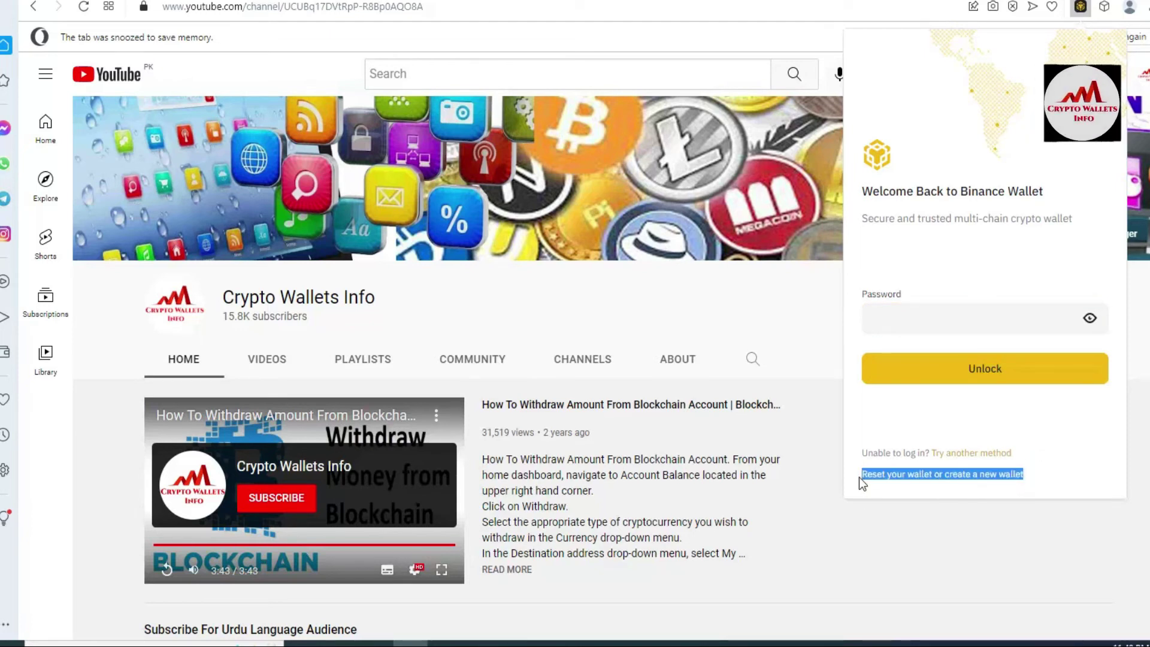
click(907, 480)
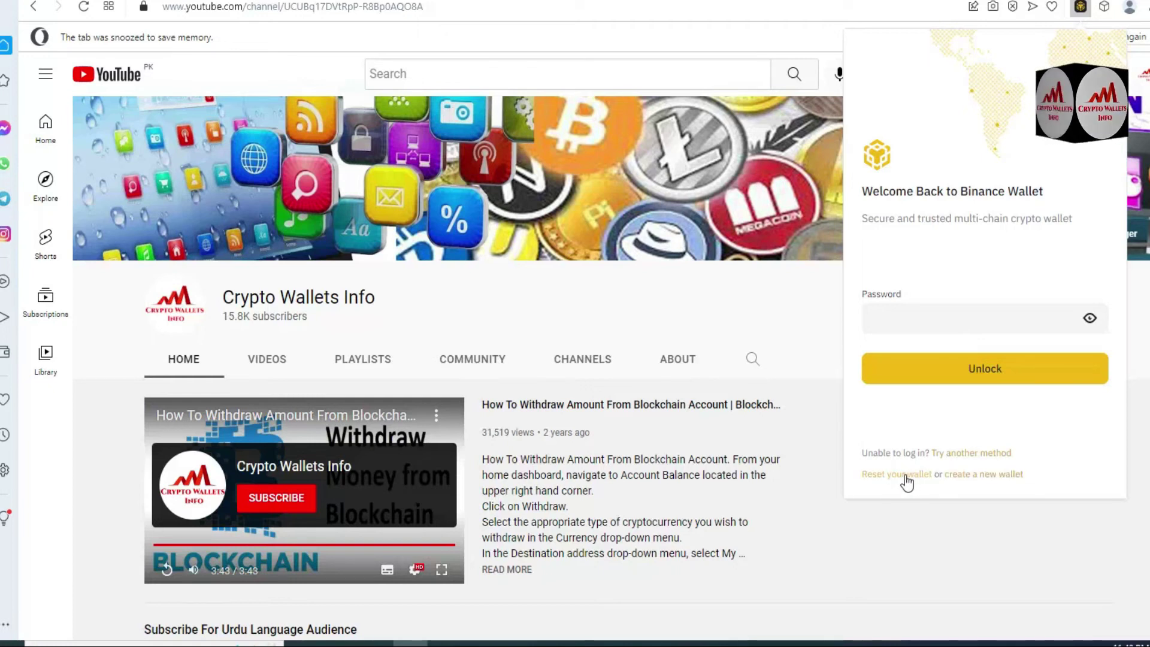
click(906, 477)
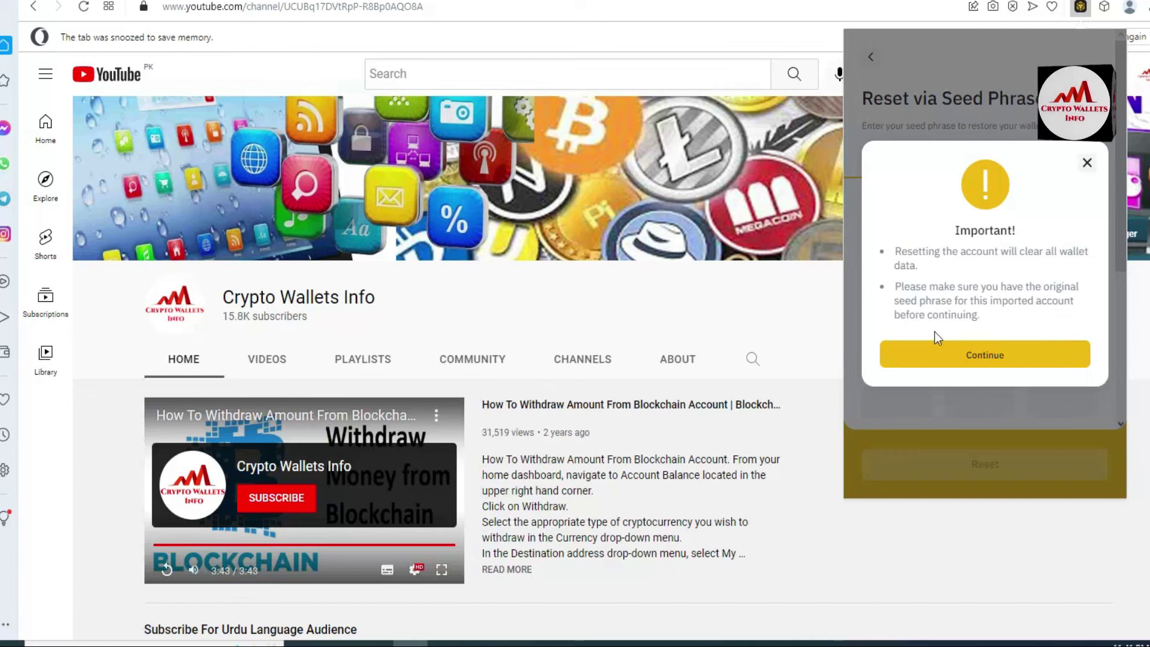
Step: Accept the Important warning and paste the copied phrase into field #1, filling all twelve words
click(1017, 364)
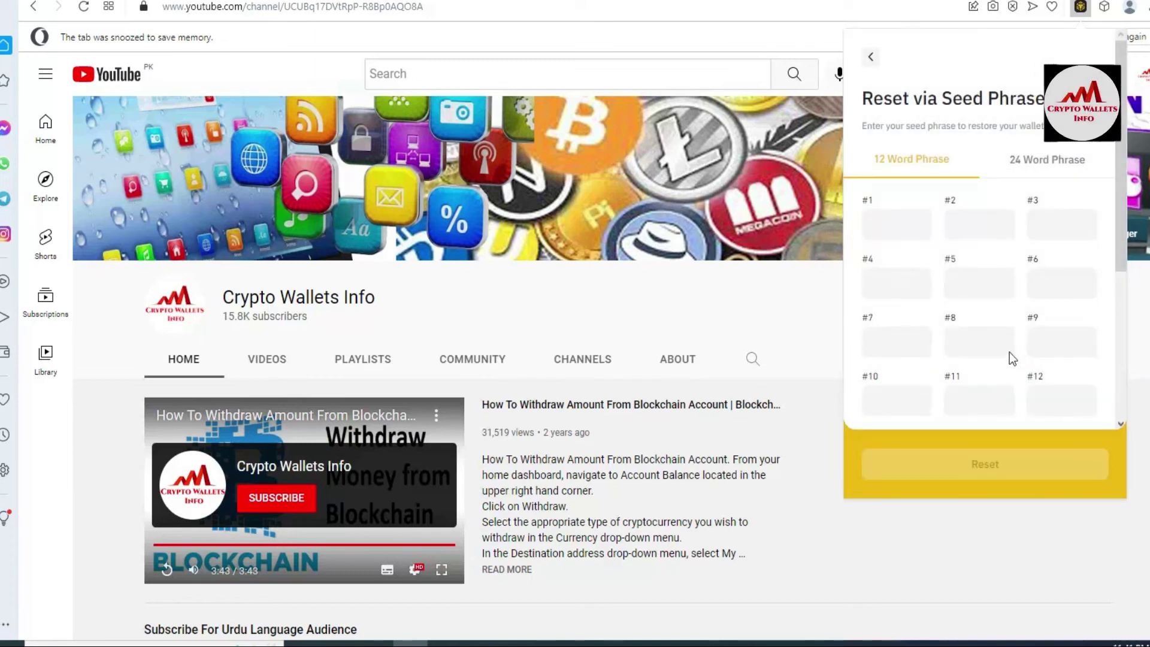
click(881, 234)
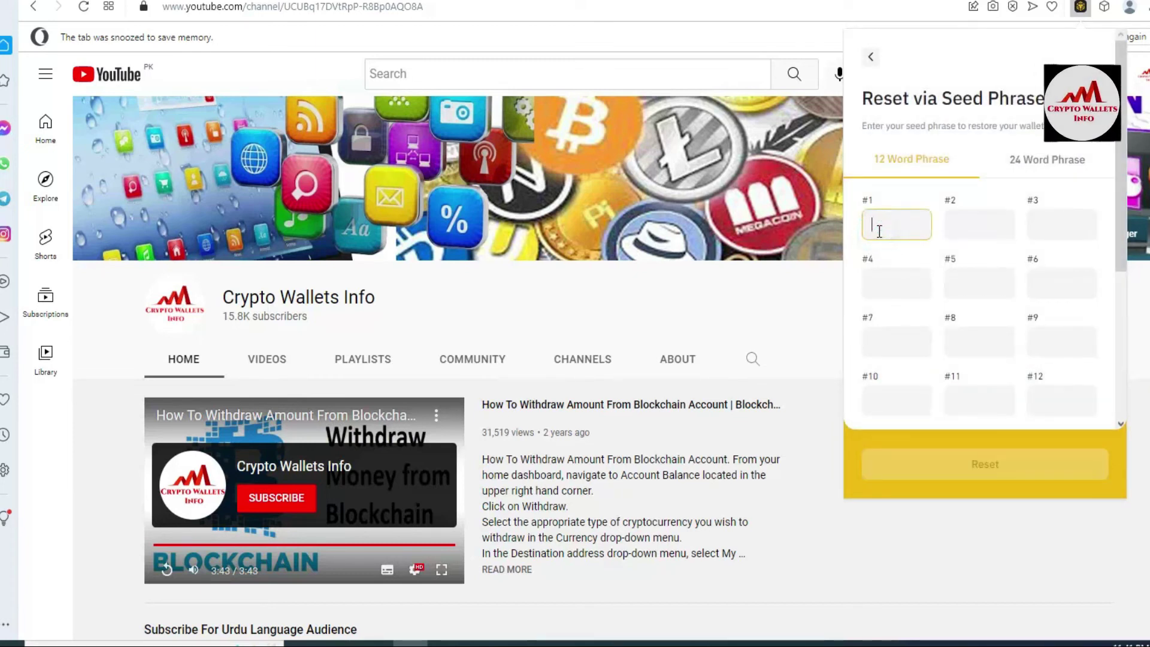
key(ctrl+v)
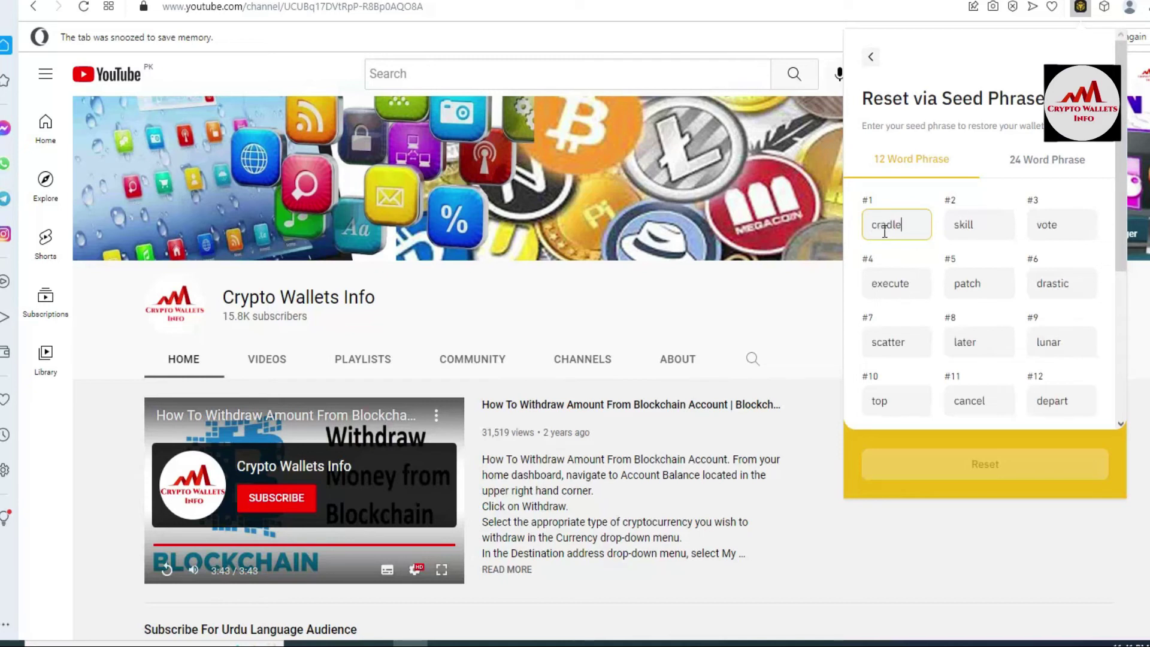